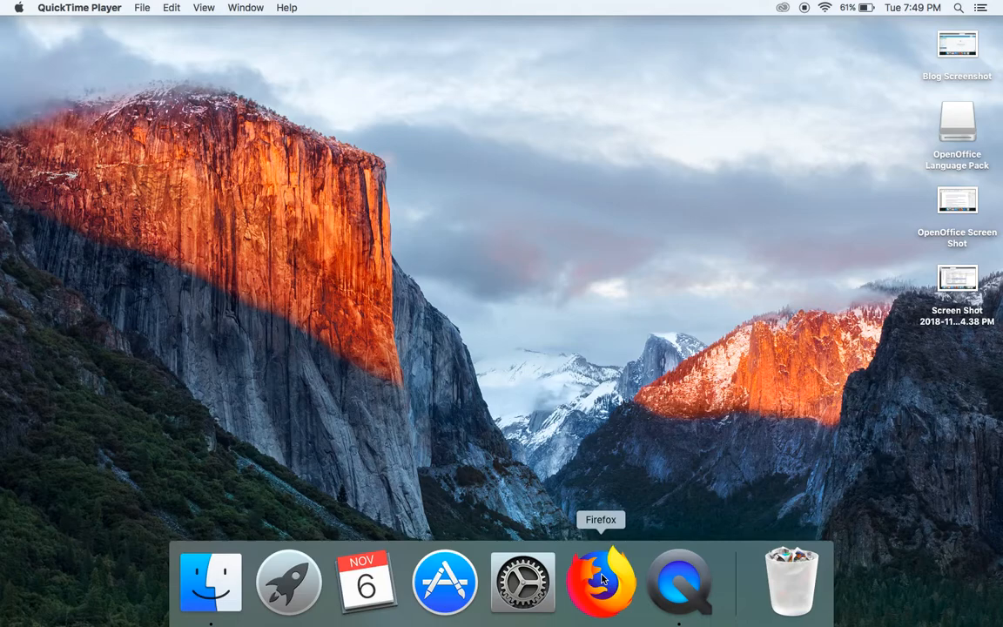
Step: Open Firefox, go to kahoot.com and dismiss the cookie notice
click(602, 579)
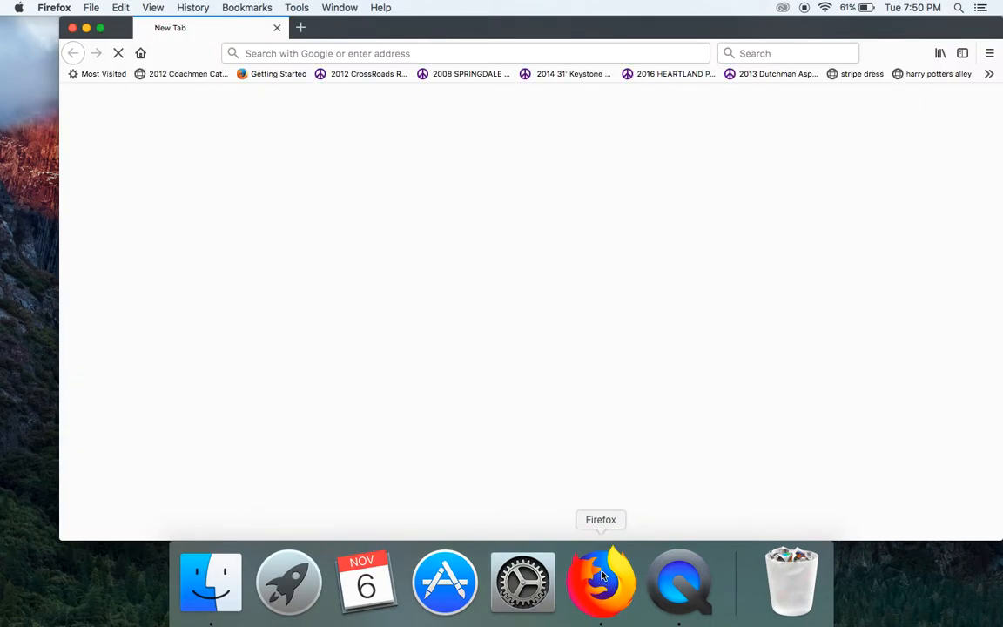
click(462, 55)
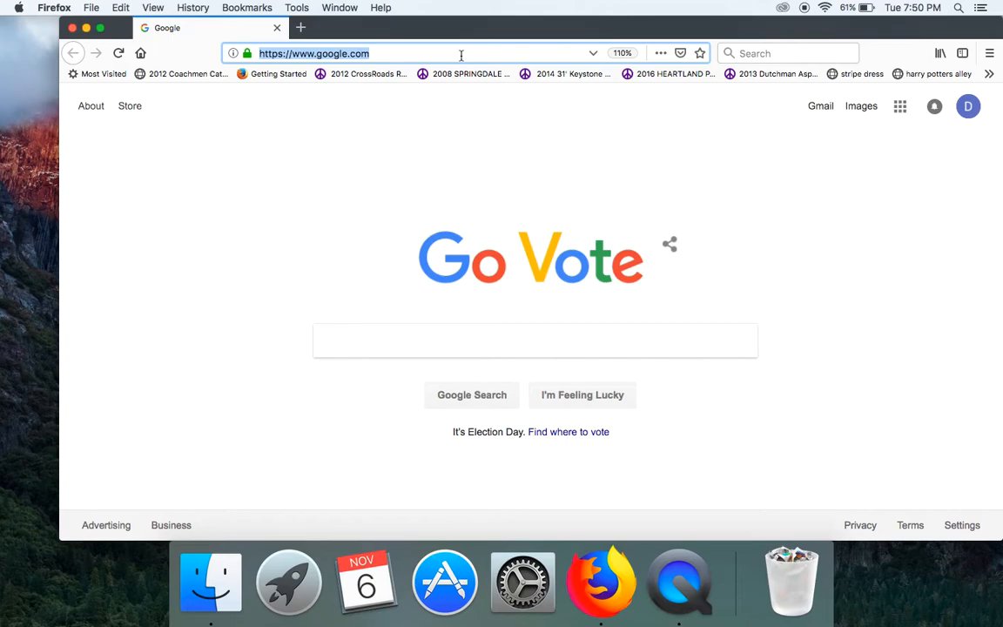
text(k)
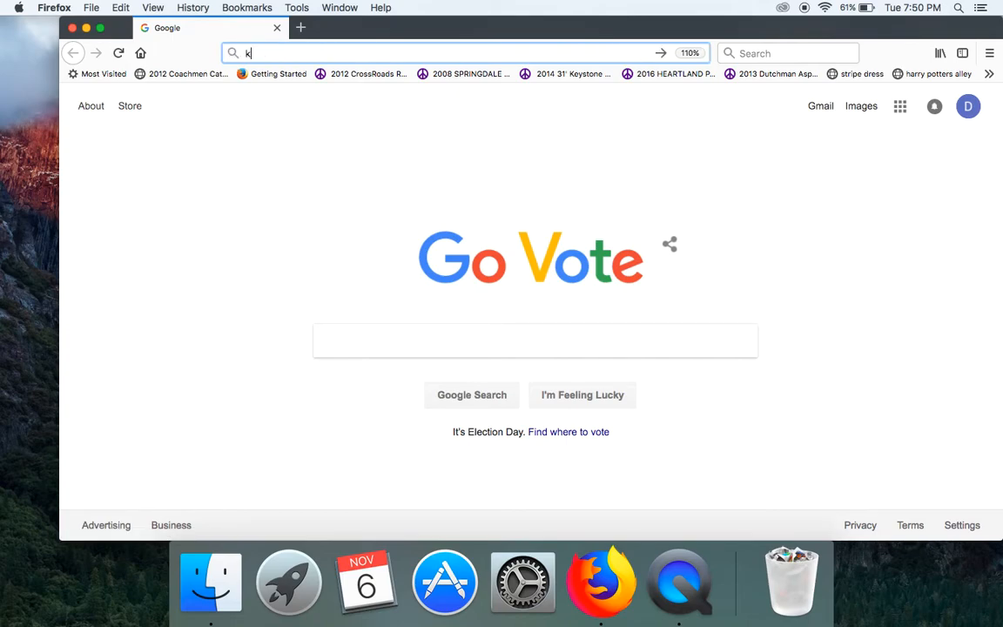
text(ahoot.com)
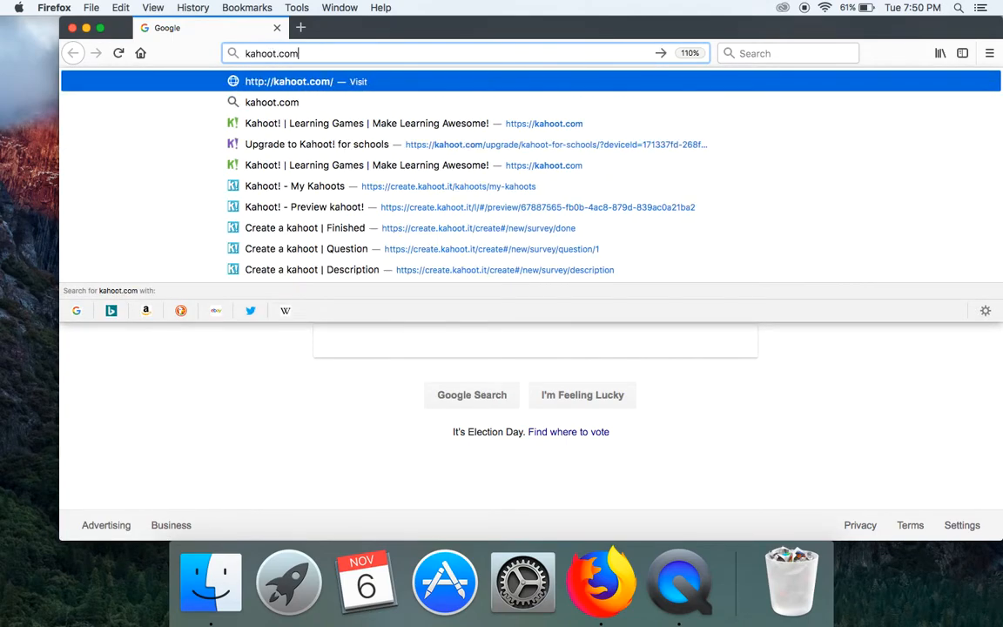
key(Return)
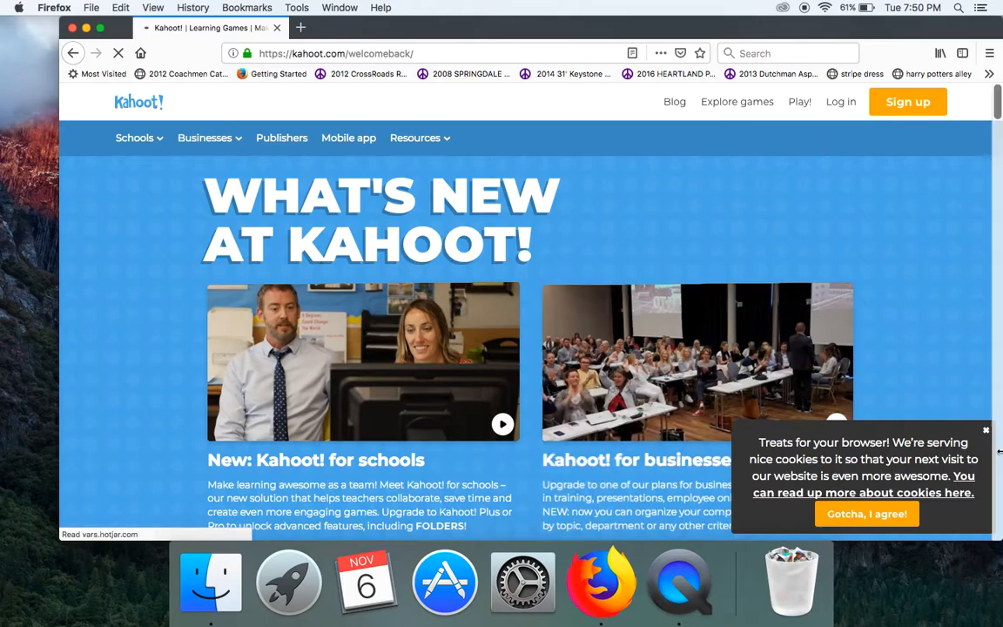
click(985, 431)
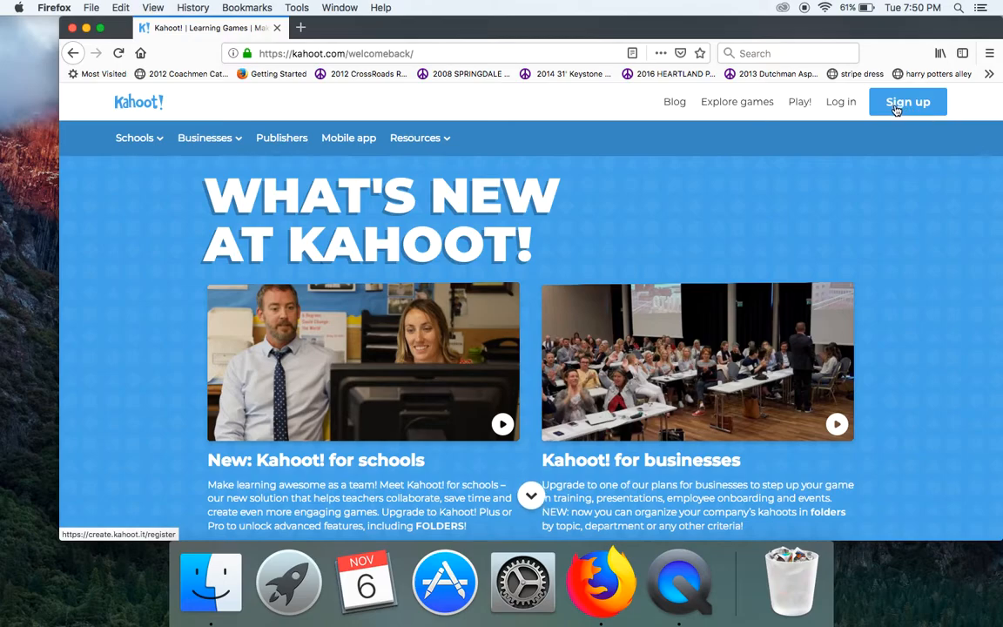
Step: Log in to Kahoot! and start creating a new kahoot of the Survey type
click(846, 105)
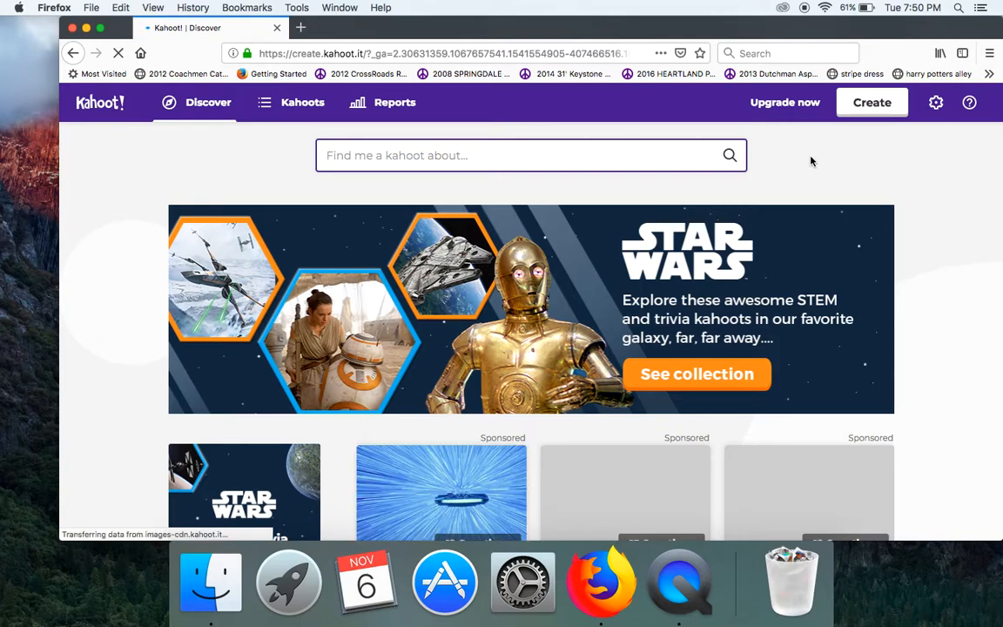
scroll(810, 161, down, 3)
scroll(811, 161, up, 3)
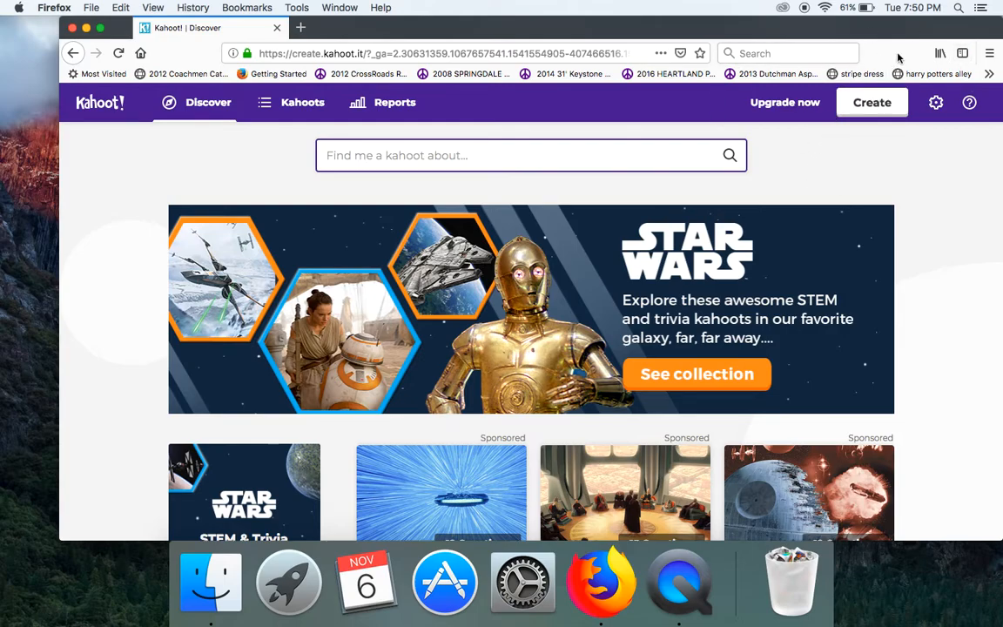
click(877, 105)
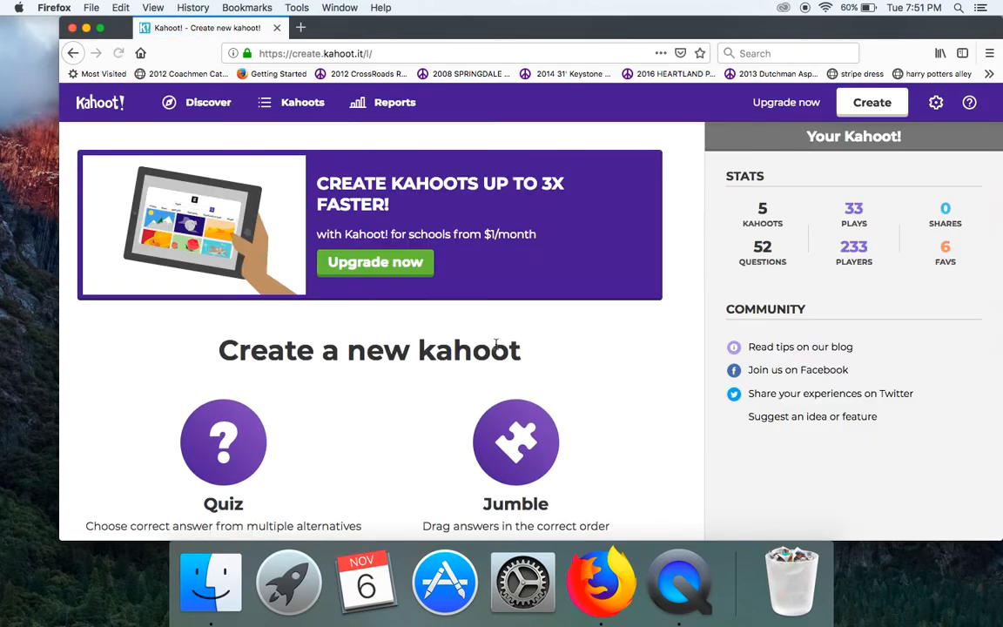
scroll(497, 346, down, 5)
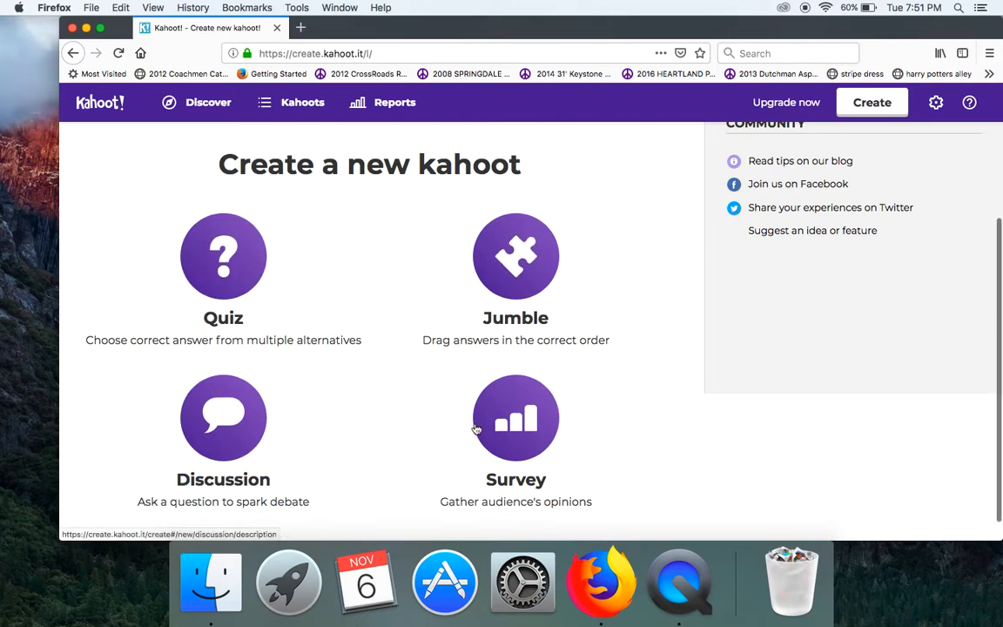
click(528, 432)
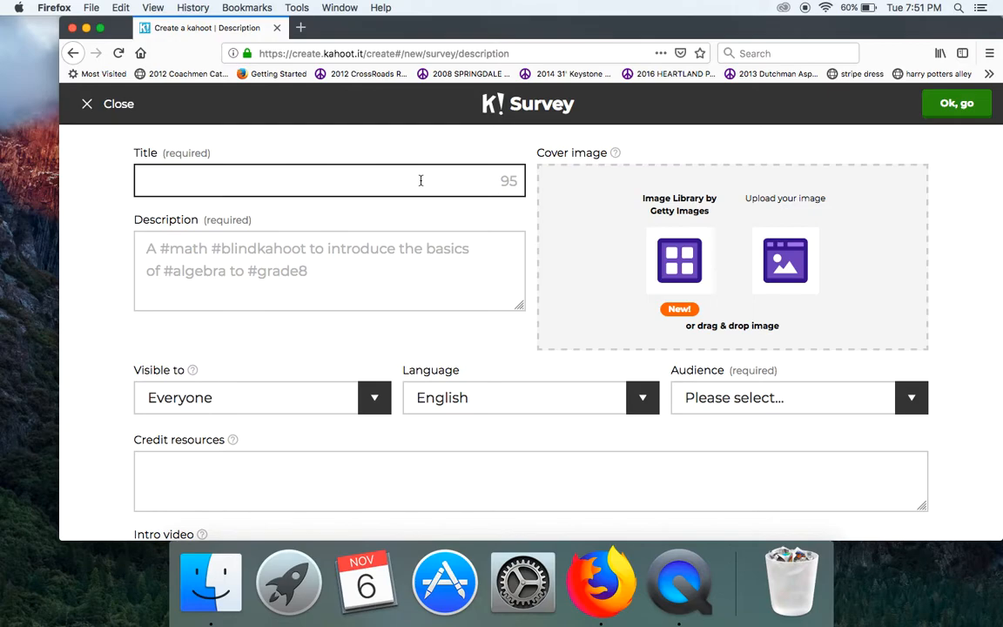
Step: Title the survey "Favorite apples" and describe it as "Select your favorite apple. We will use the results in class."
text(Favorite apples)
click(392, 262)
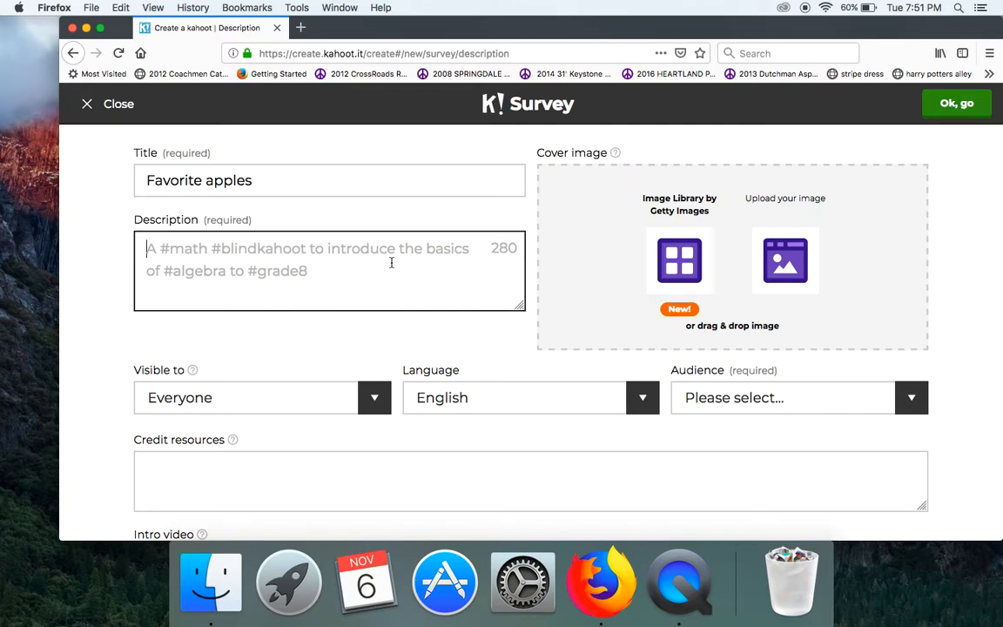
text(Select your favorite apple)
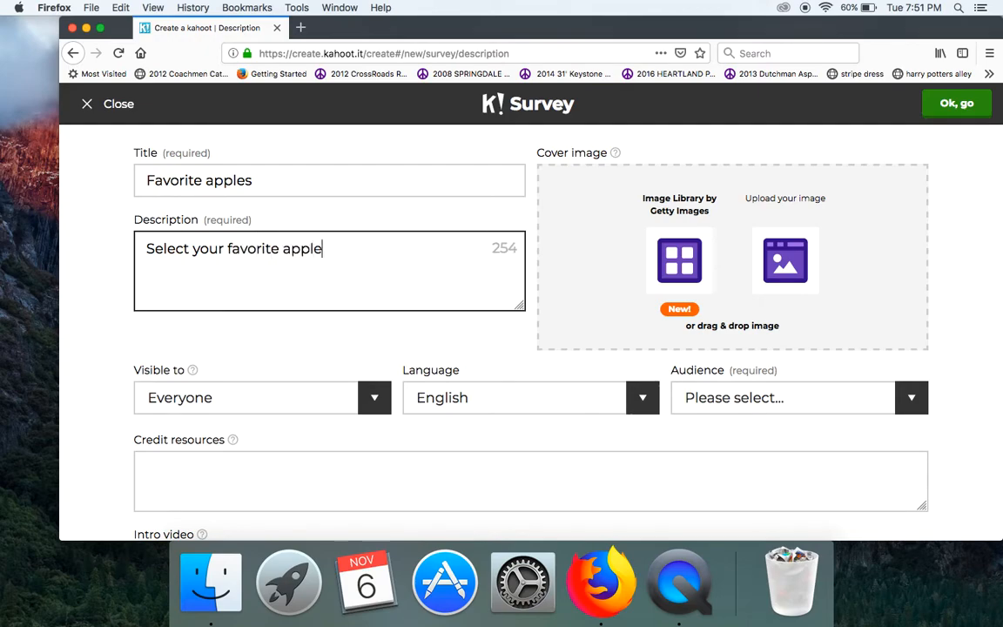
text(. We will use thes)
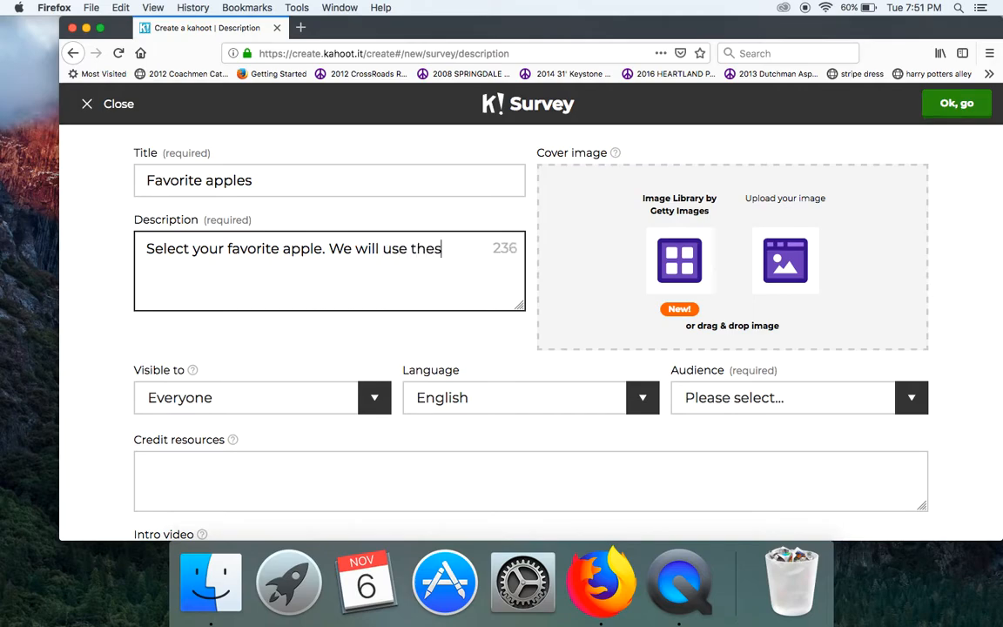
key(BackSpace)
text(results in class.)
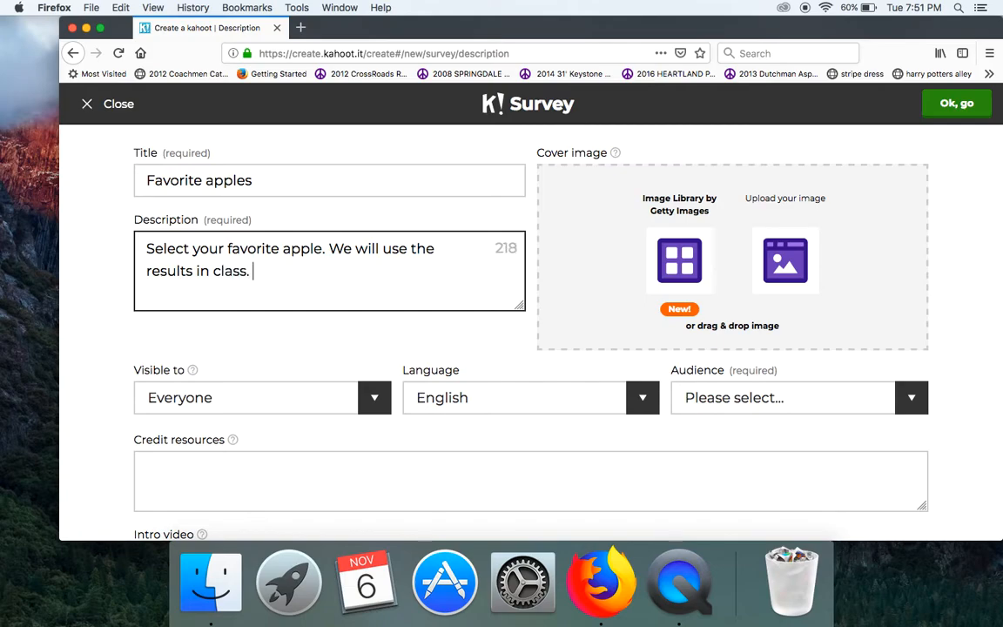
Step: Upload apple.jpg from the Downloads folder as the survey's cover image
scroll(384, 295, down, 1)
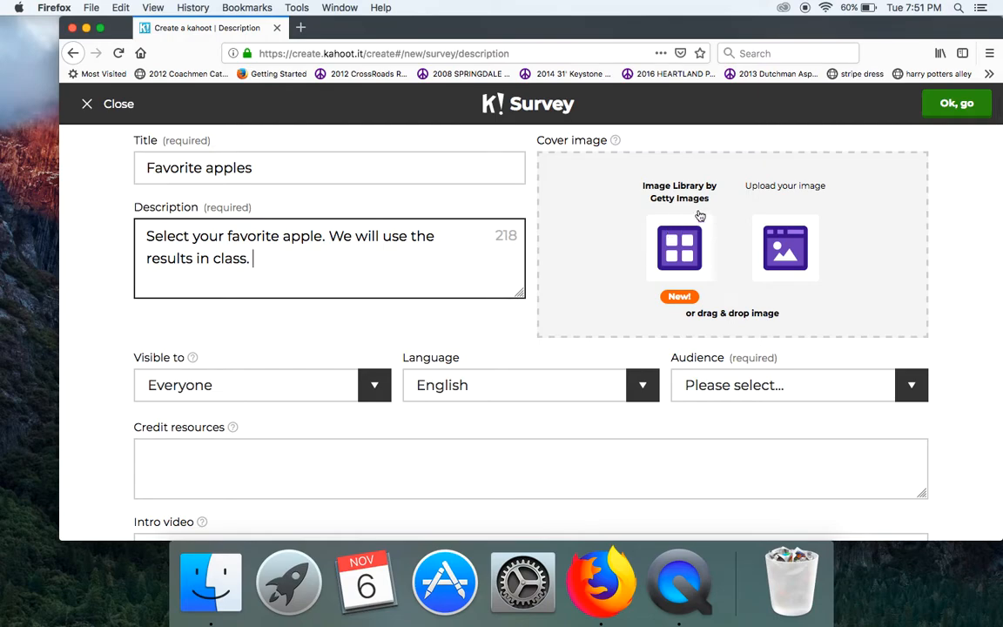
click(786, 244)
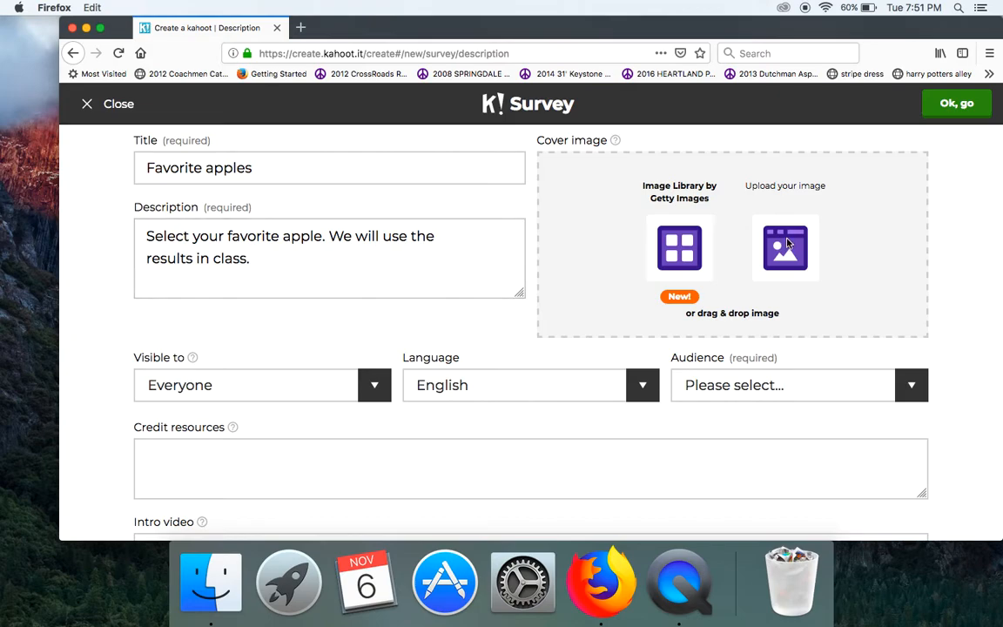
click(446, 260)
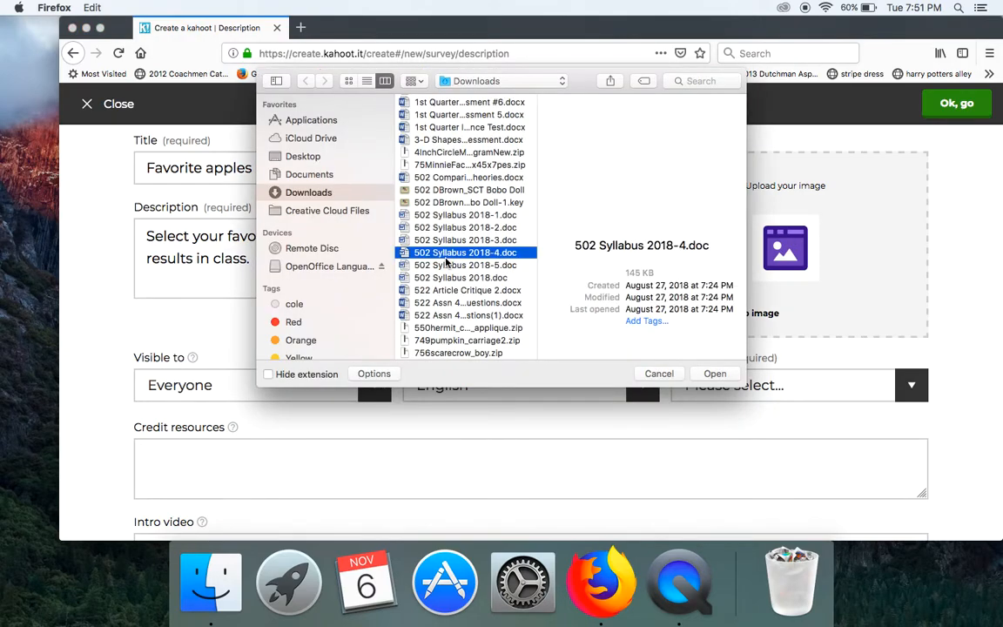
text(apple)
scroll(445, 262, down, 3)
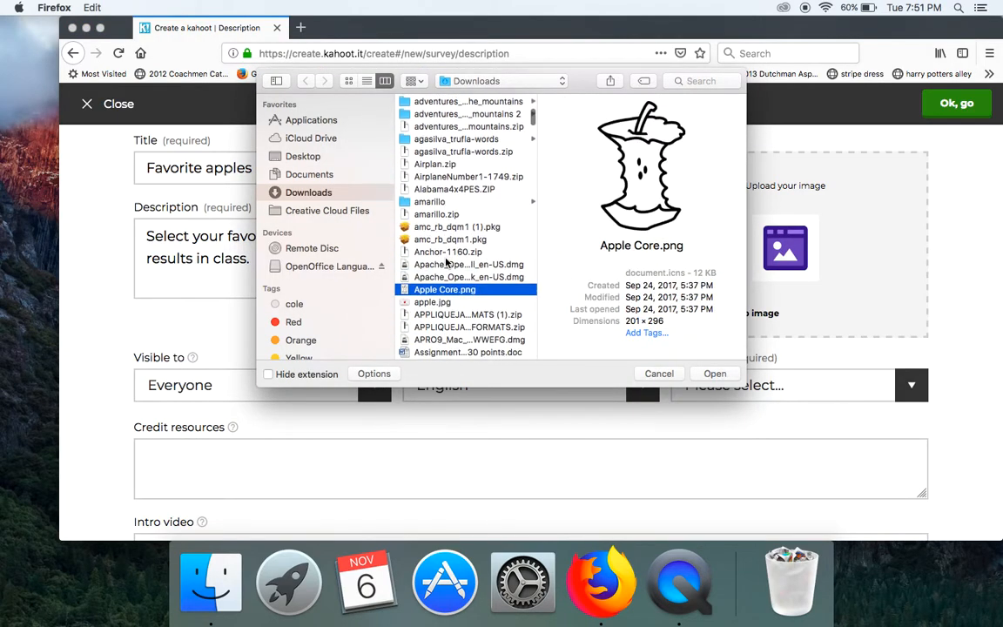
double_click(435, 302)
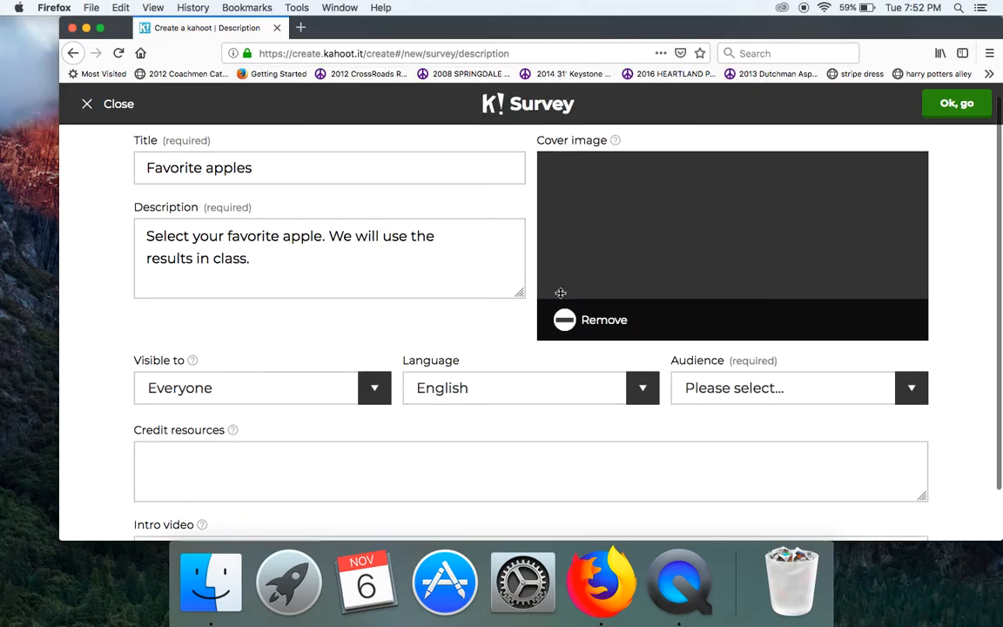
Step: Keep the survey visible to Everyone, set its audience to School, and accept the description page
scroll(317, 350, down, 2)
click(335, 315)
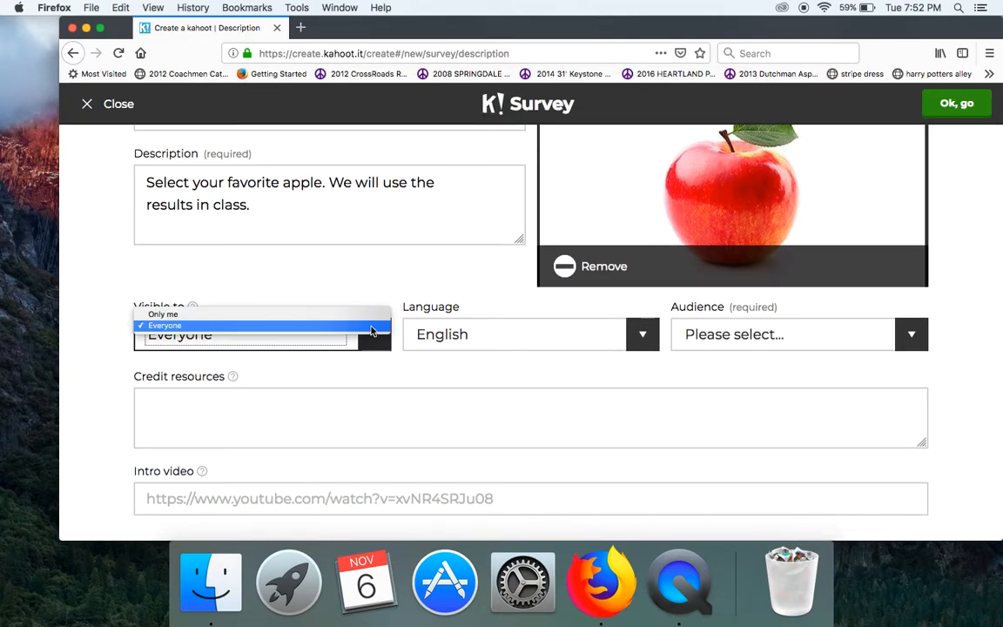
click(372, 327)
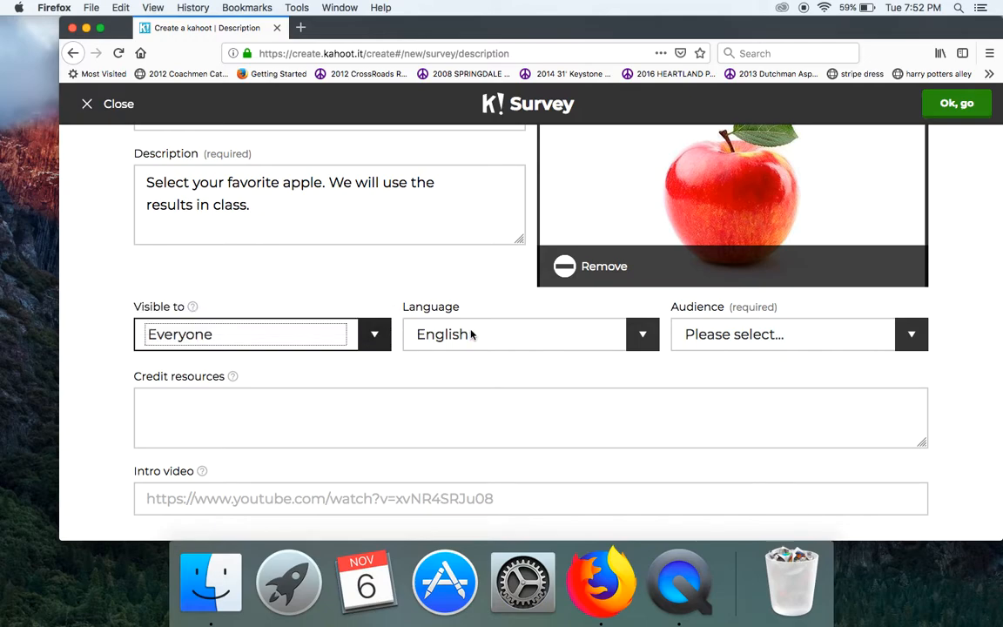
click(726, 345)
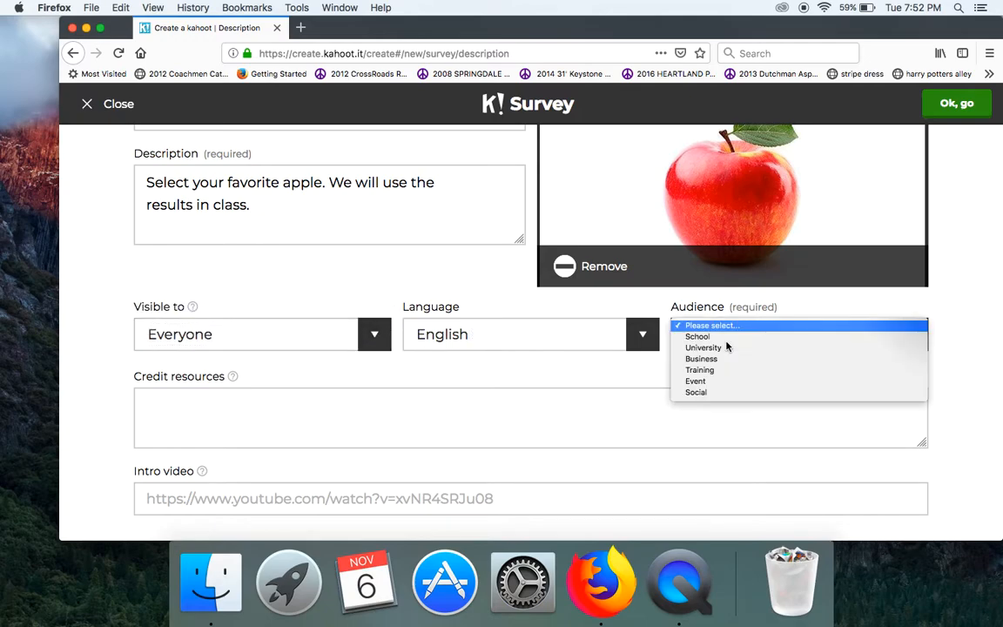
click(715, 337)
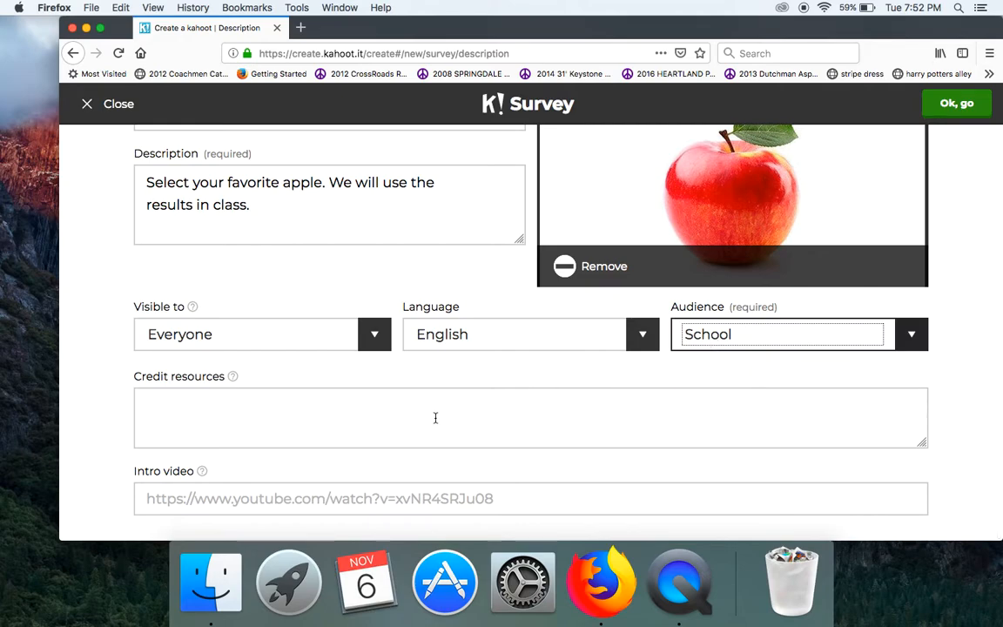
scroll(436, 418, up, 2)
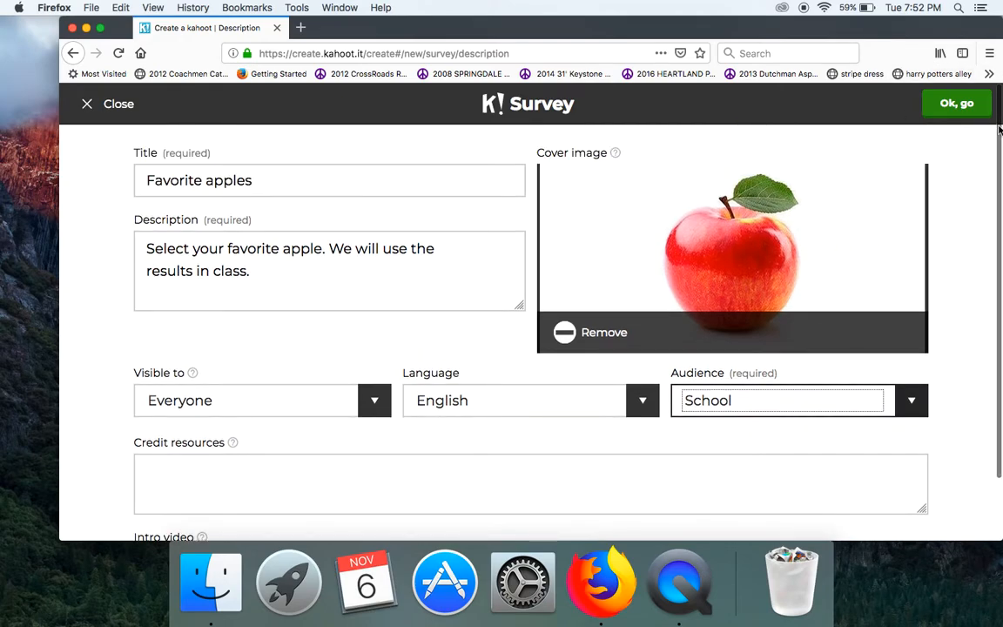
click(957, 105)
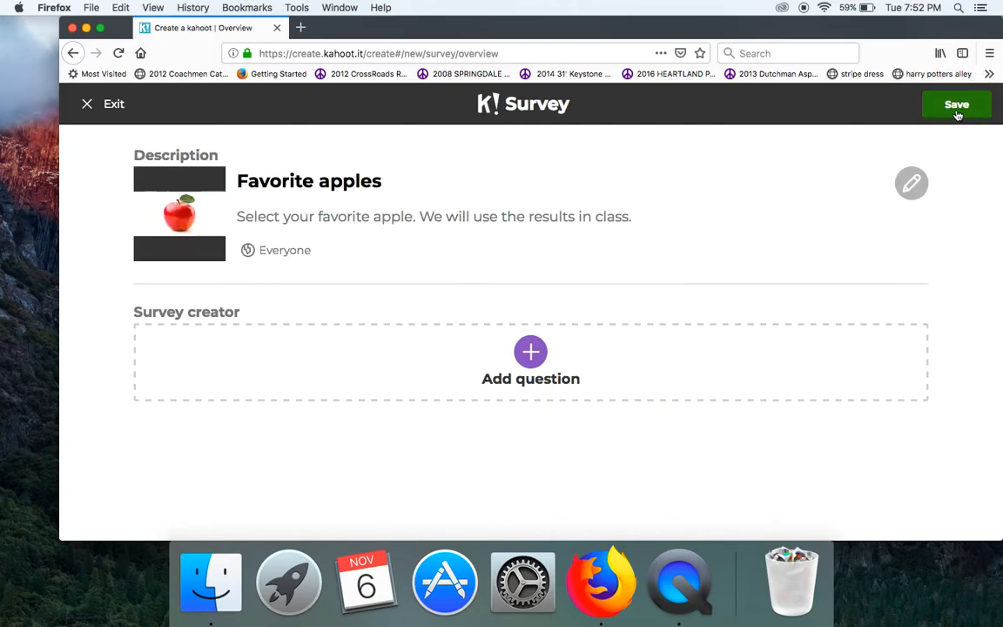
Step: Add a question reading "Select your favorite type of apple" with a 20 sec time limit
click(533, 357)
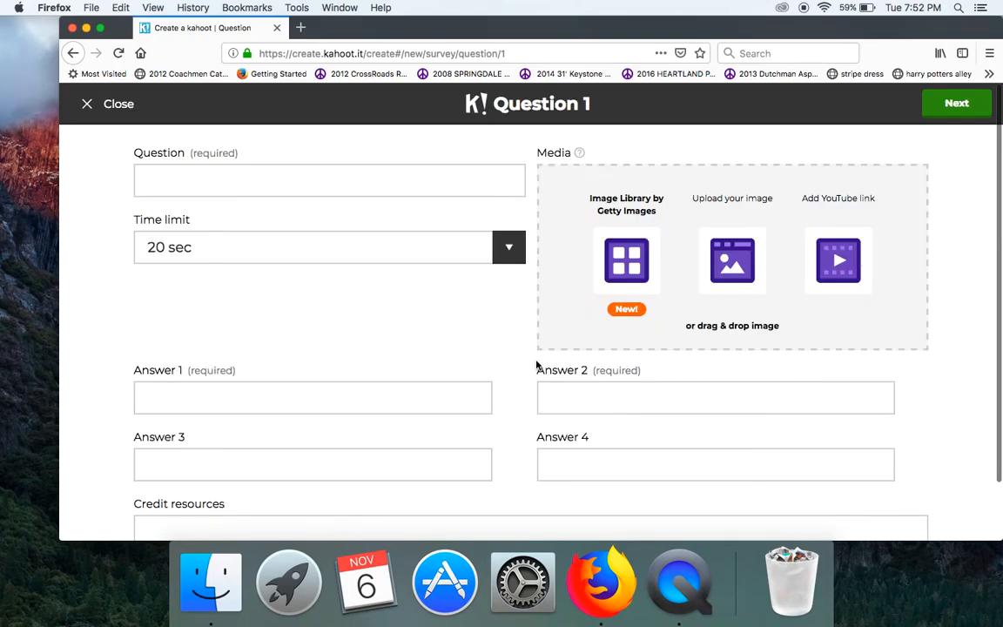
click(304, 182)
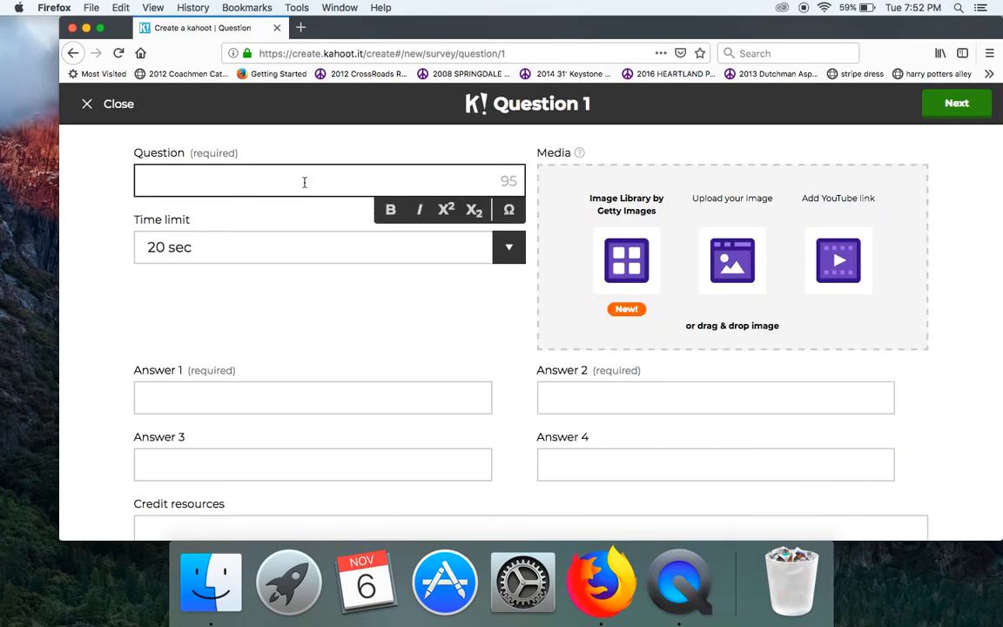
text(Select your favorite type of apple)
click(285, 246)
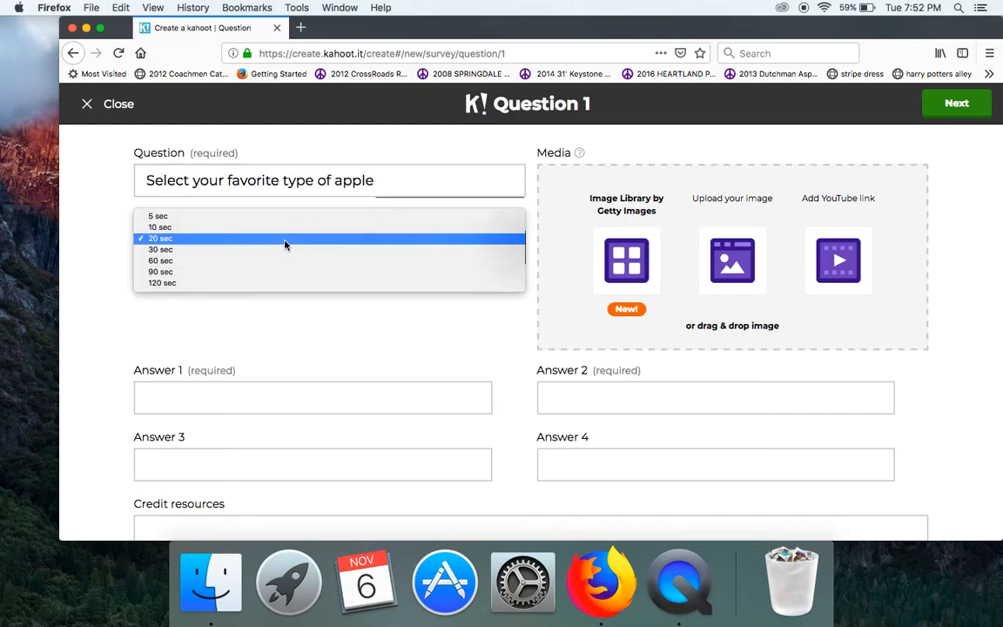
click(264, 239)
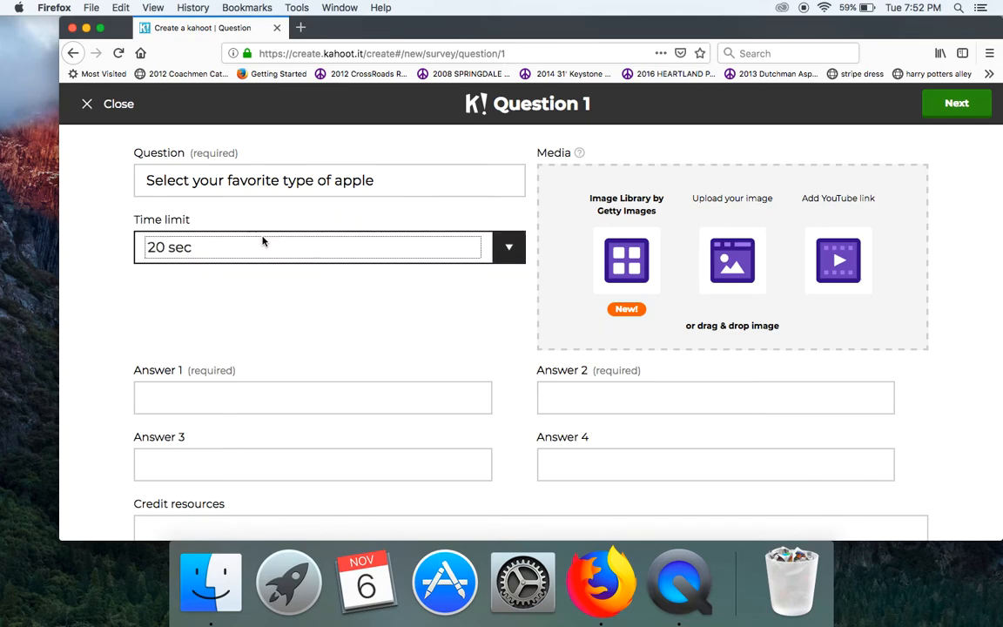
Step: Fill in answers 1 to 4 as "Red delicious", "Honeycrisp", "Granny smith" and "Golden delicious"
scroll(297, 322, down, 2)
click(295, 336)
text(Red el)
key(BackSpace)
key(BackSpace)
text(delicious)
click(278, 405)
text(Granny smith)
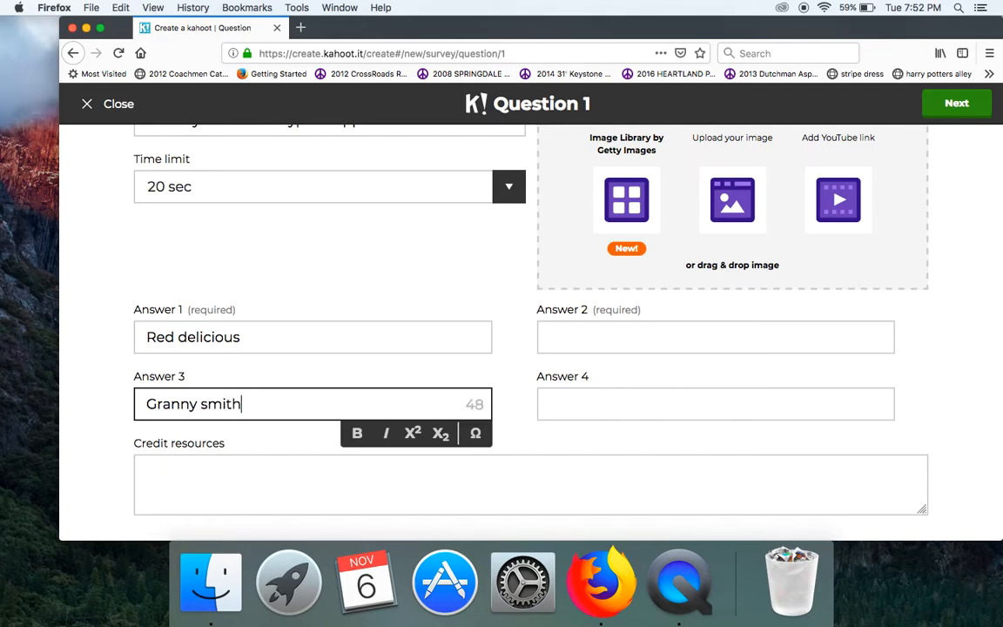
click(578, 336)
text(Honey)
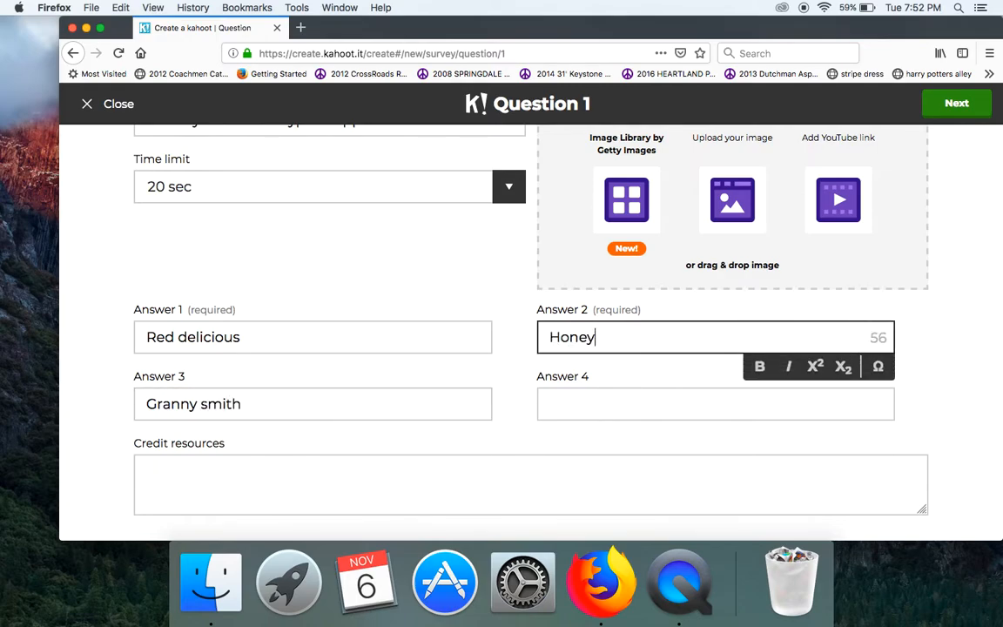
text(crisp)
click(556, 393)
text(Golden delicious)
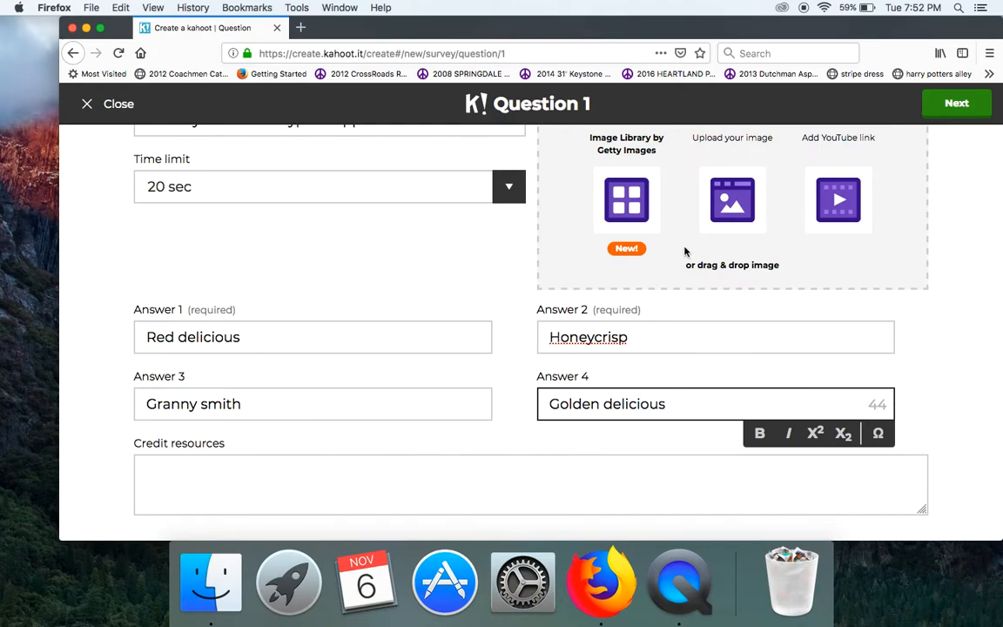
Step: Upload Apple Core.png from the Downloads folder as the image for the favorite apple question
scroll(684, 251, up, 2)
click(731, 271)
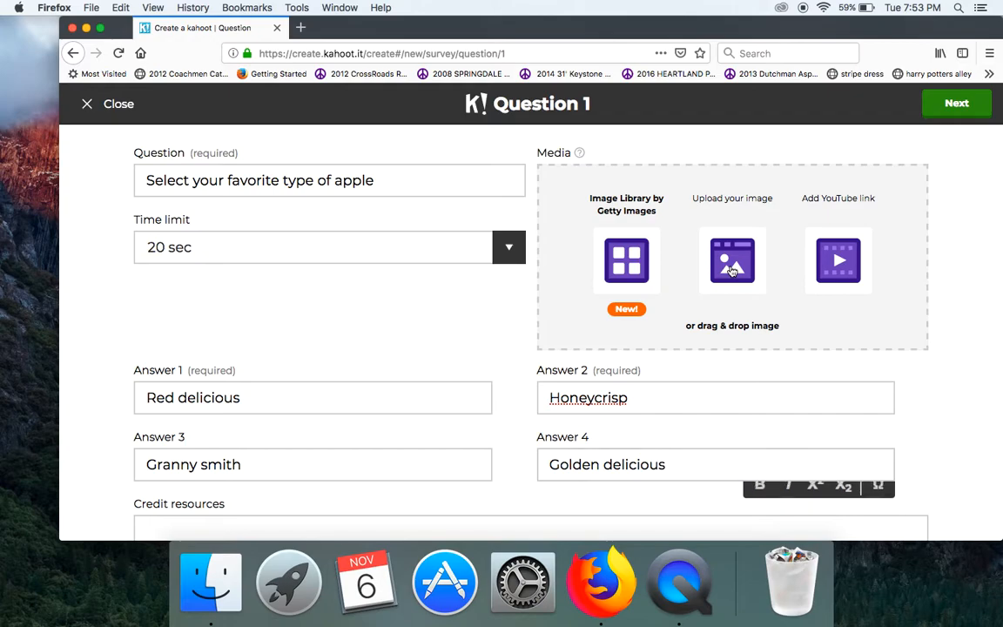
click(476, 277)
text(ap)
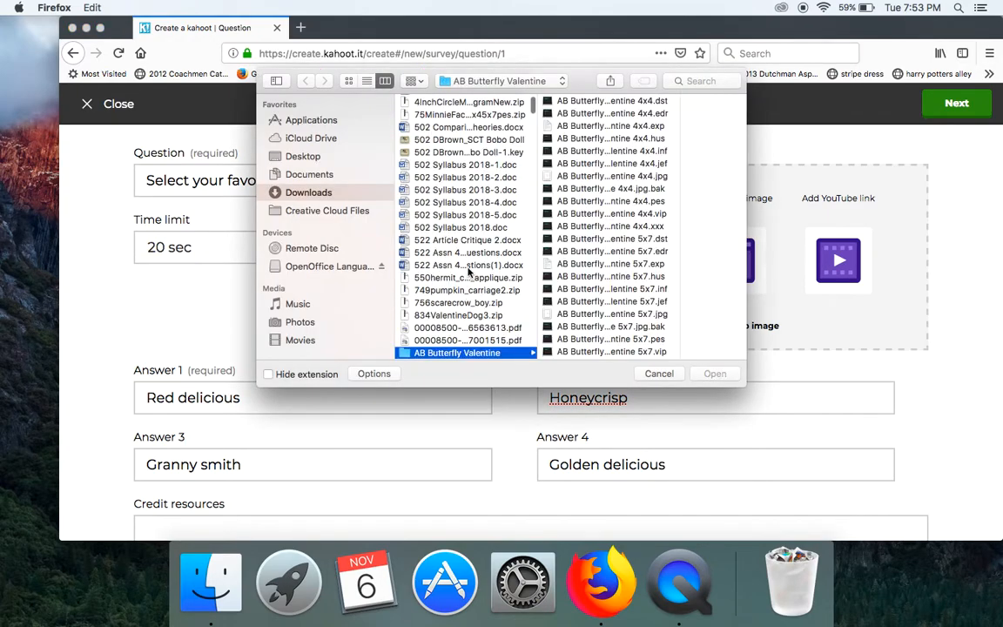
scroll(468, 272, down, 2)
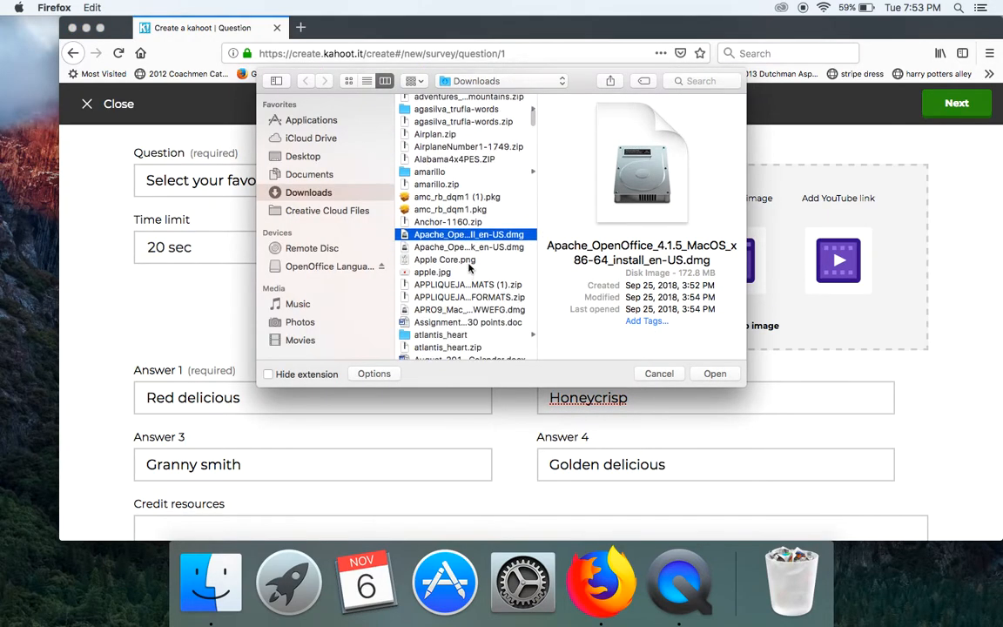
double_click(468, 264)
Step: Accept the completed question and save the "Favorite apples" survey
scroll(490, 336, down, 2)
scroll(490, 336, up, 2)
click(956, 103)
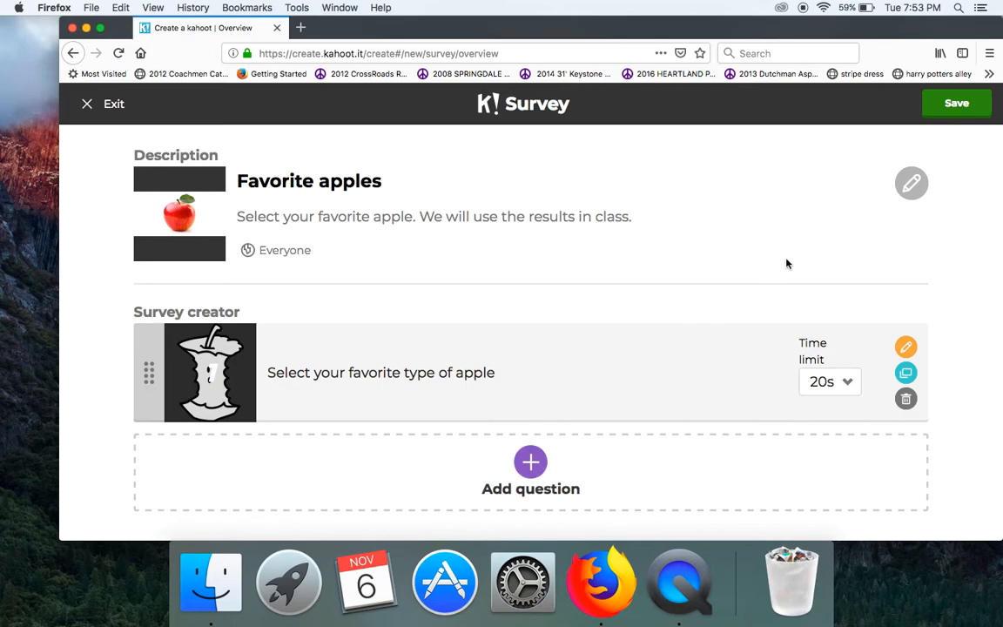
click(957, 106)
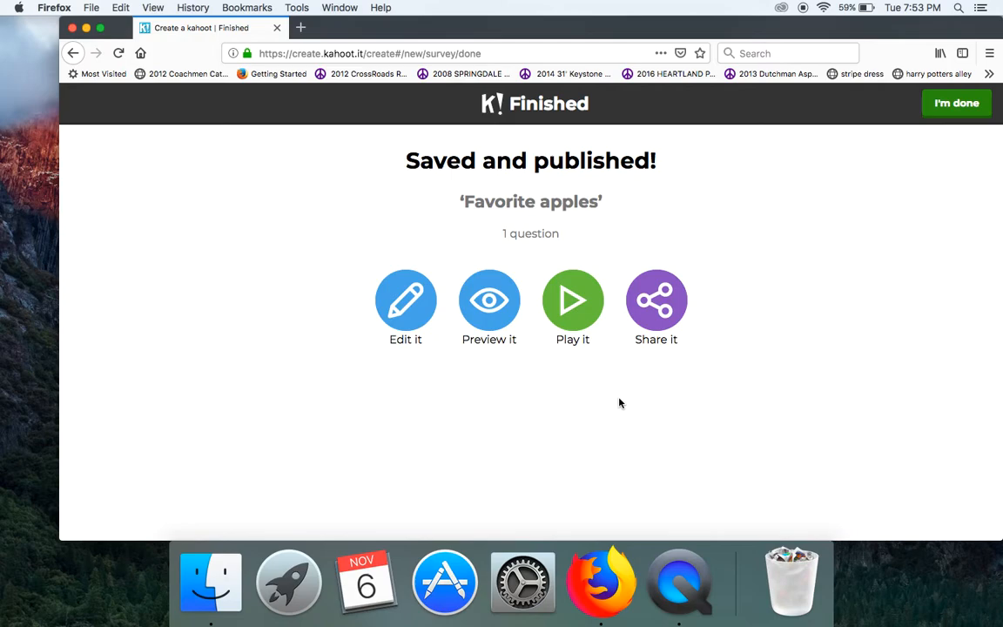
Step: Preview the saved survey in Classic mode and submit the game PIN on the simulated phone
click(497, 305)
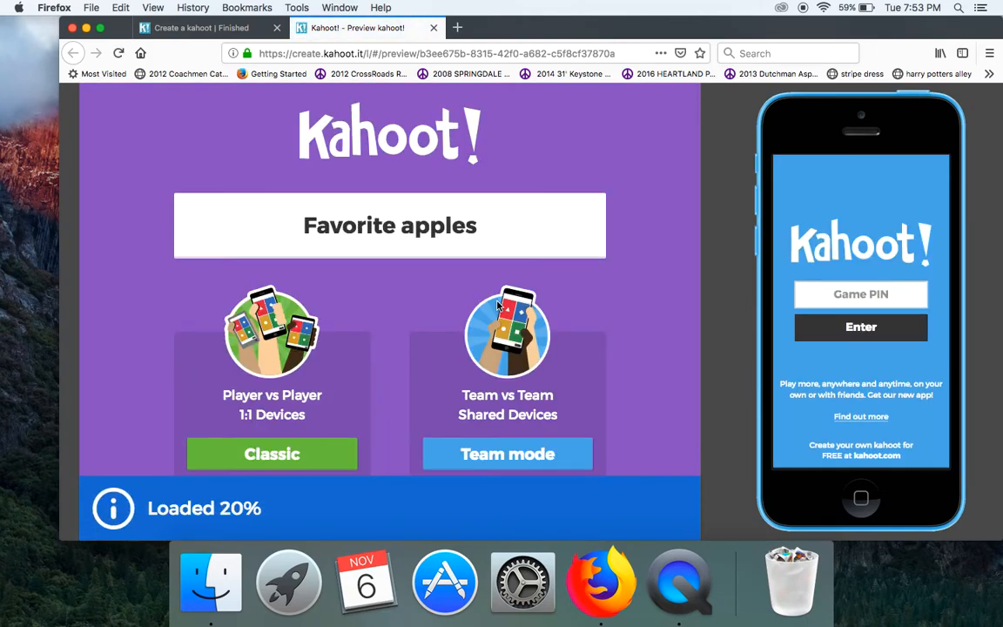
click(280, 456)
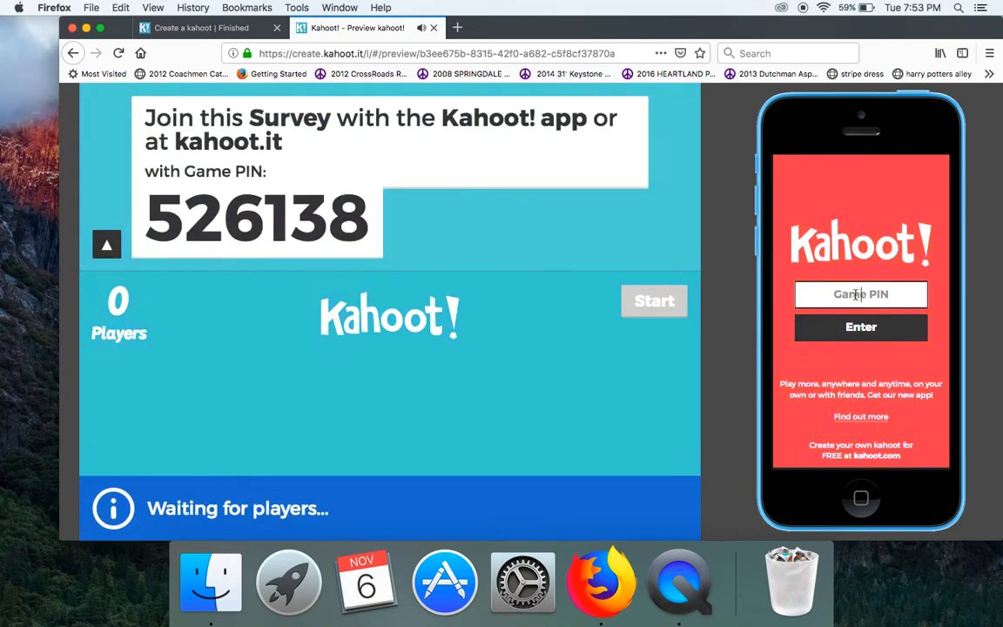
click(856, 294)
text(5261)
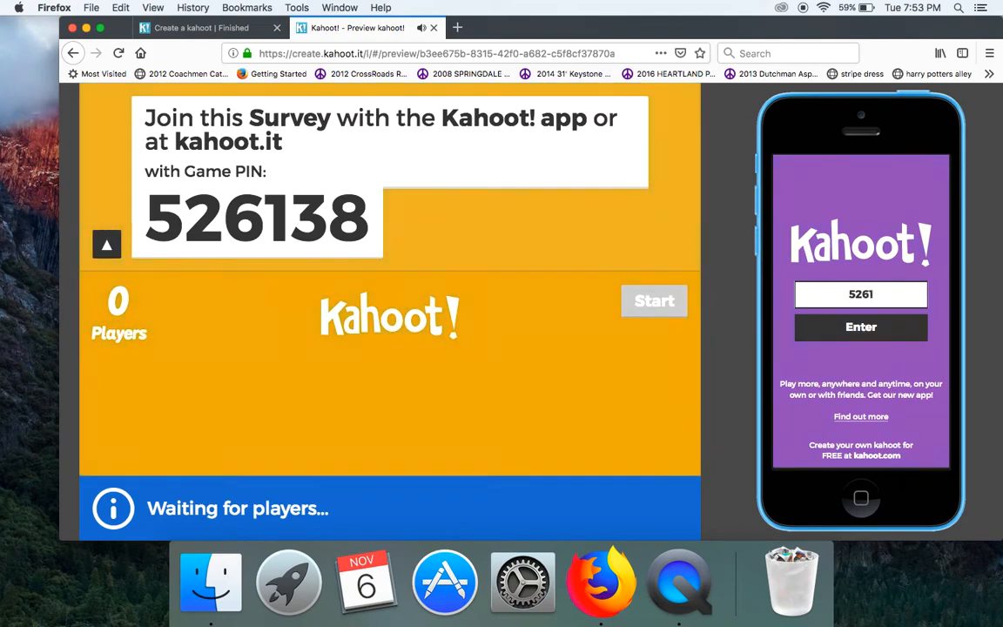
text(38)
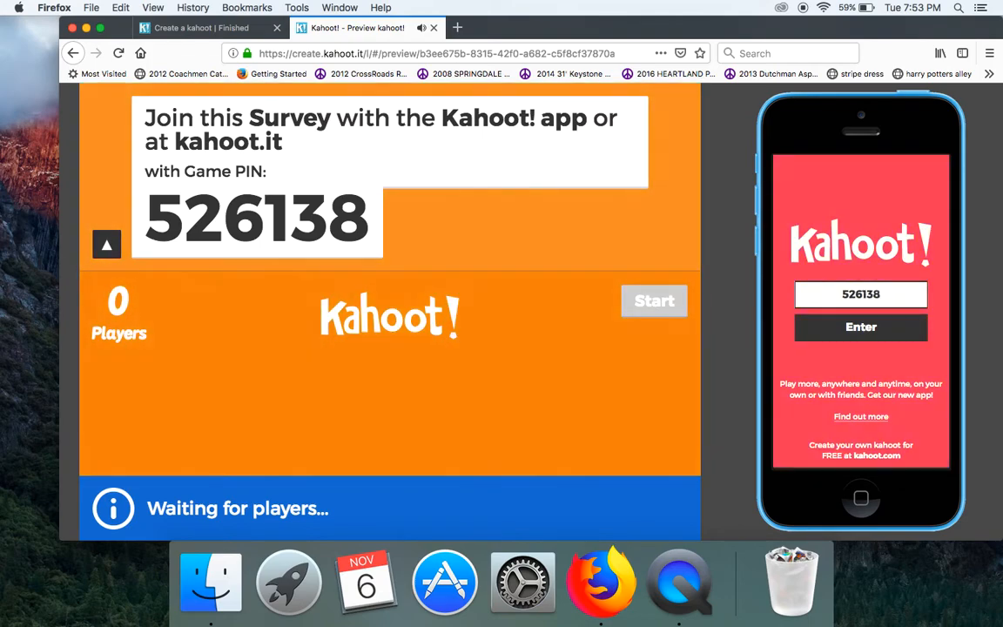
click(870, 325)
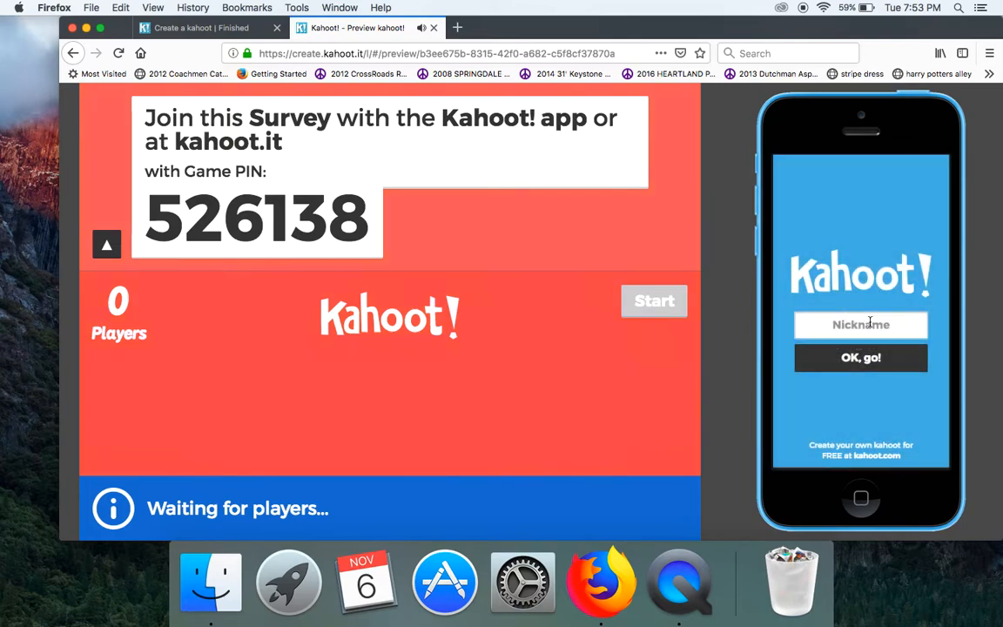
Step: Join the survey preview on the simulated phone with a player nickname
click(869, 322)
text(DB)
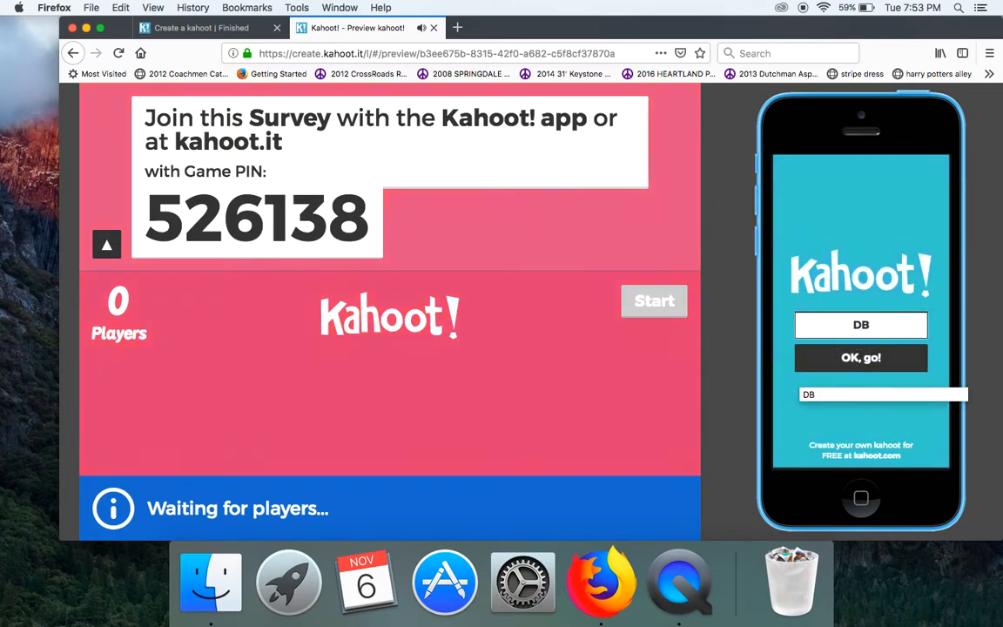
click(872, 360)
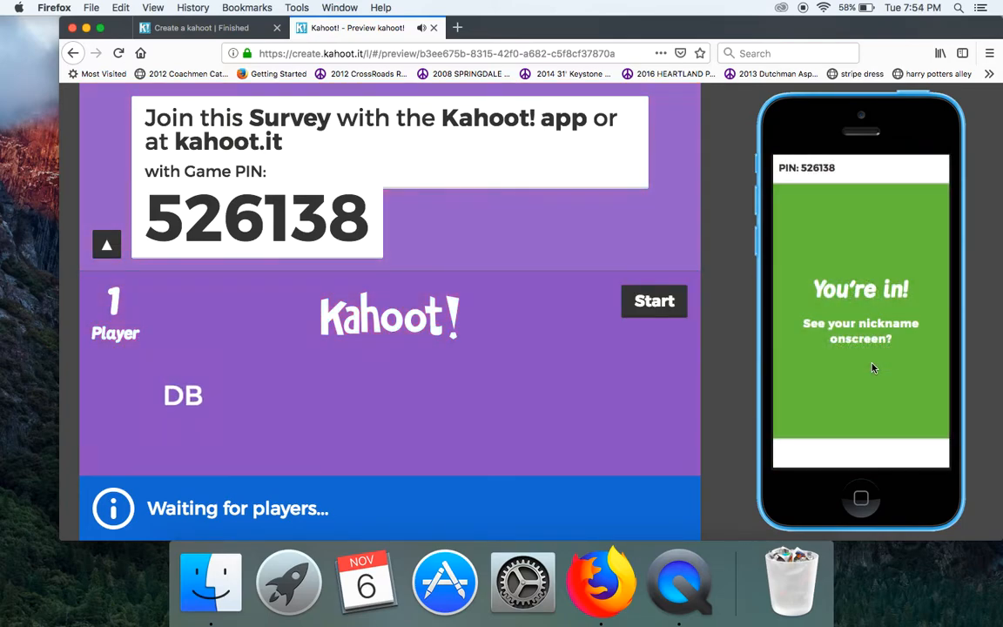
Step: Start the previewed survey, answer the question with Honeycrisp, and advance past the answer chart
click(648, 300)
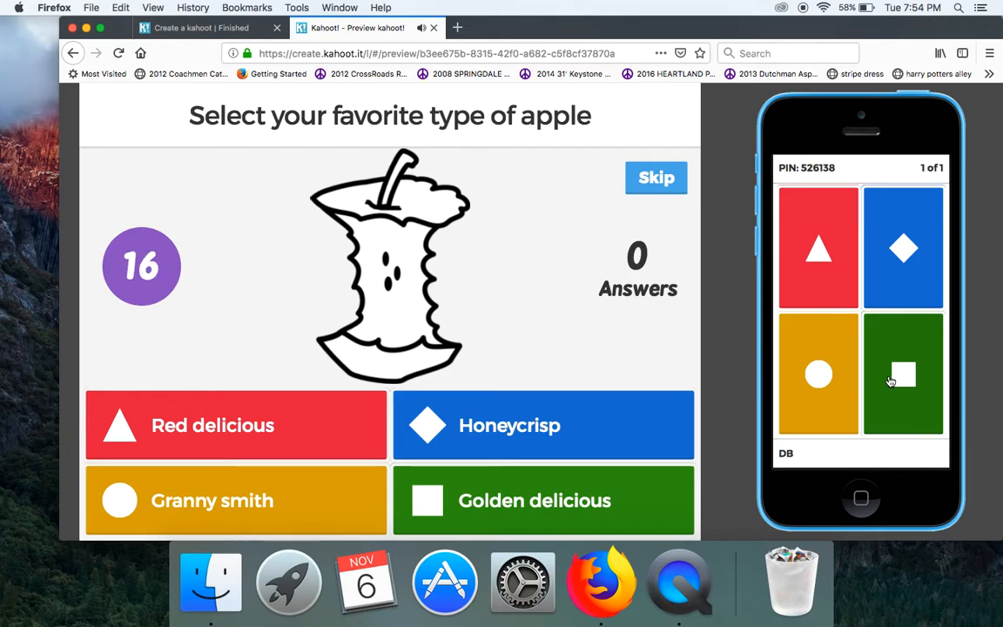
click(920, 259)
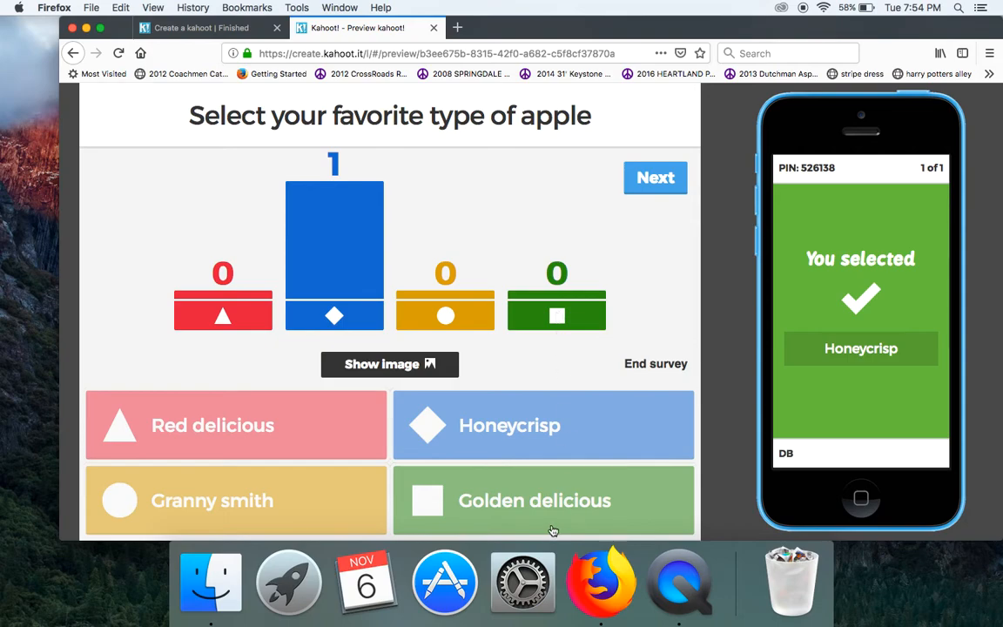
click(658, 183)
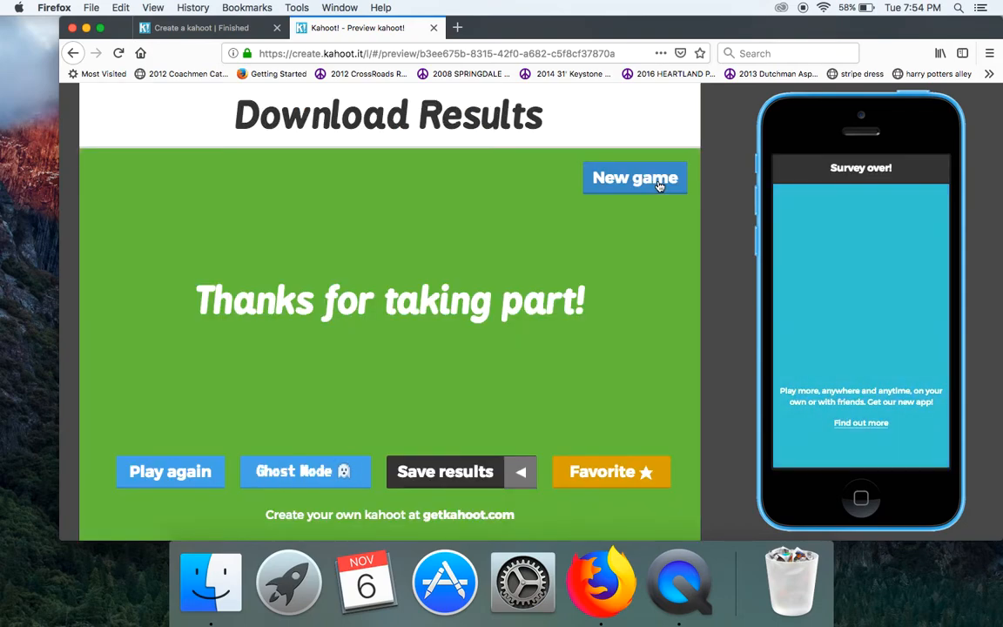
Step: Close the survey preview and finish the creation process to return to My Kahoots
click(433, 28)
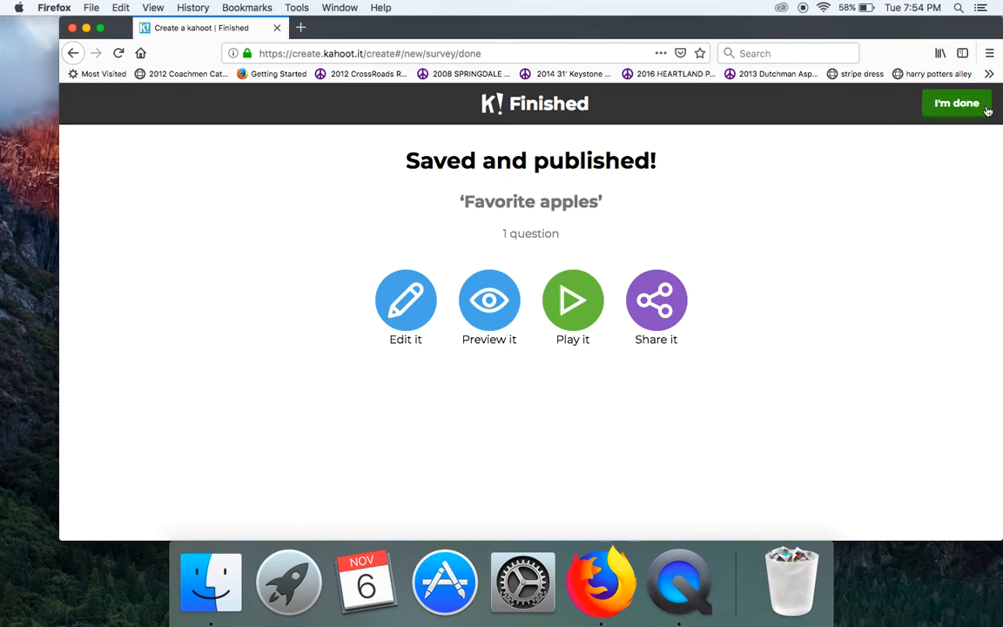
click(955, 114)
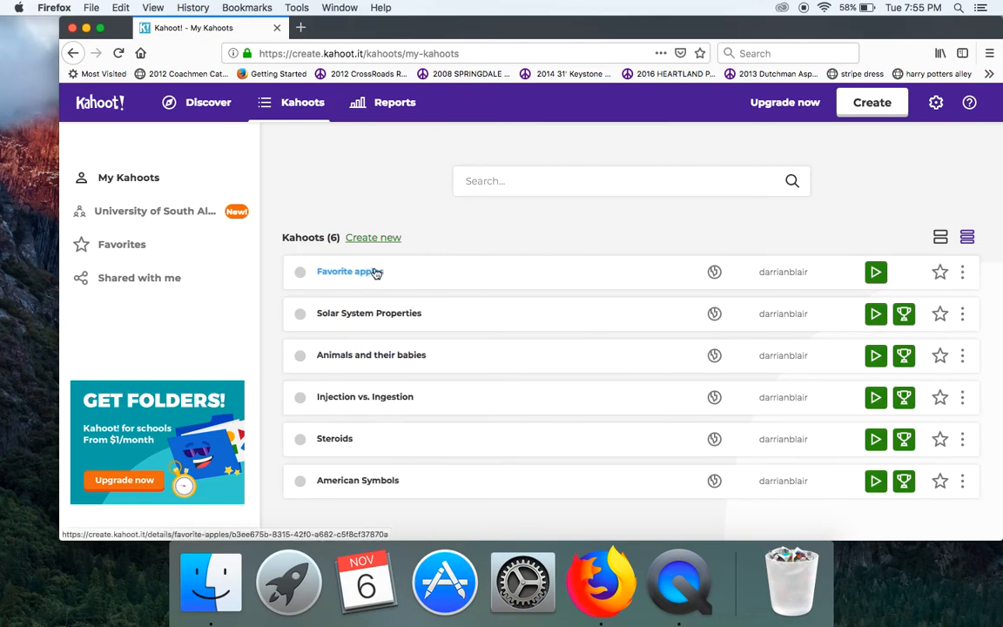
Step: Check which actions are available for the "Favorite apples" survey in the kahoots list
click(962, 275)
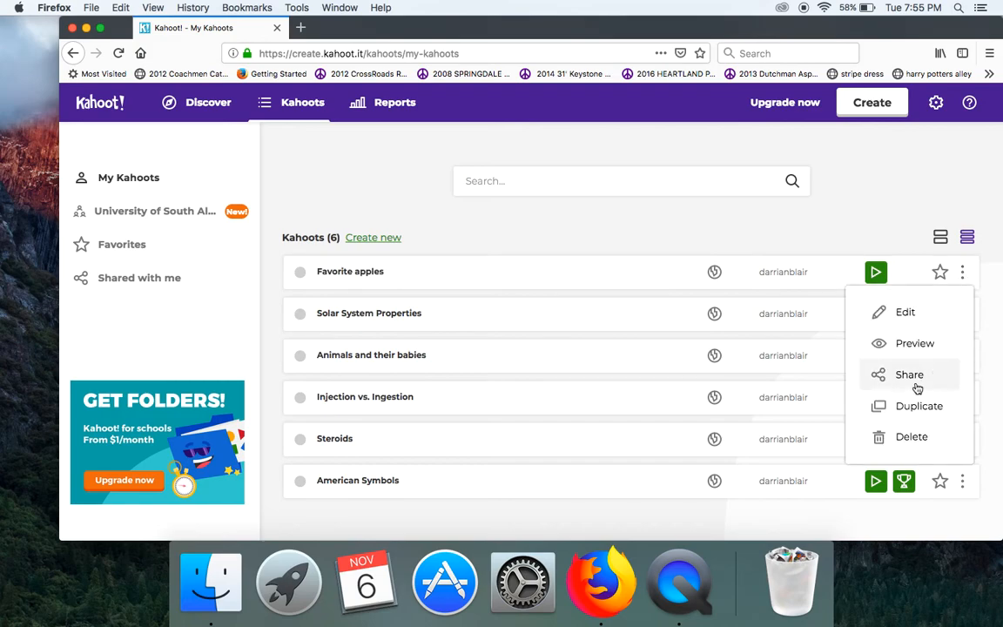
click(776, 230)
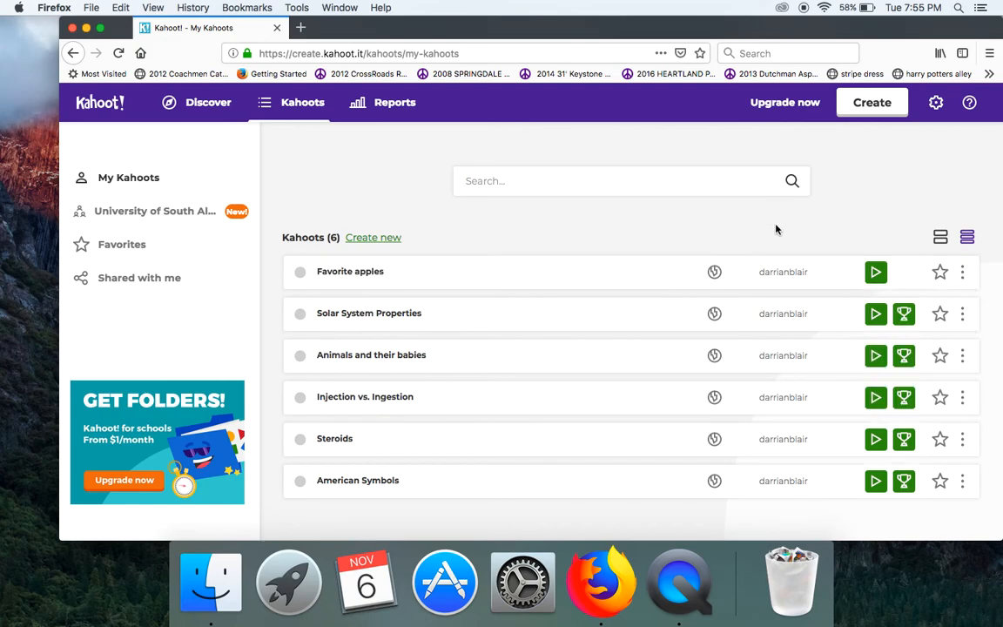